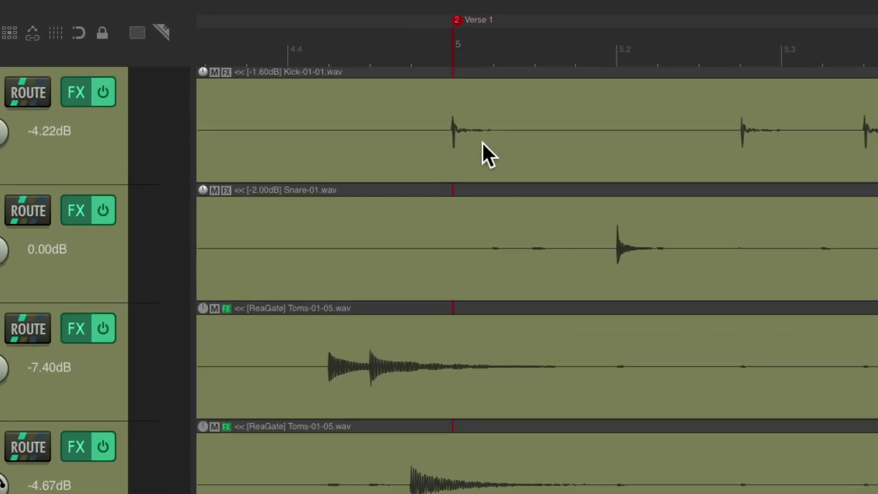
Step: Split the kick, snare and tom items just before their hits
click(445, 137)
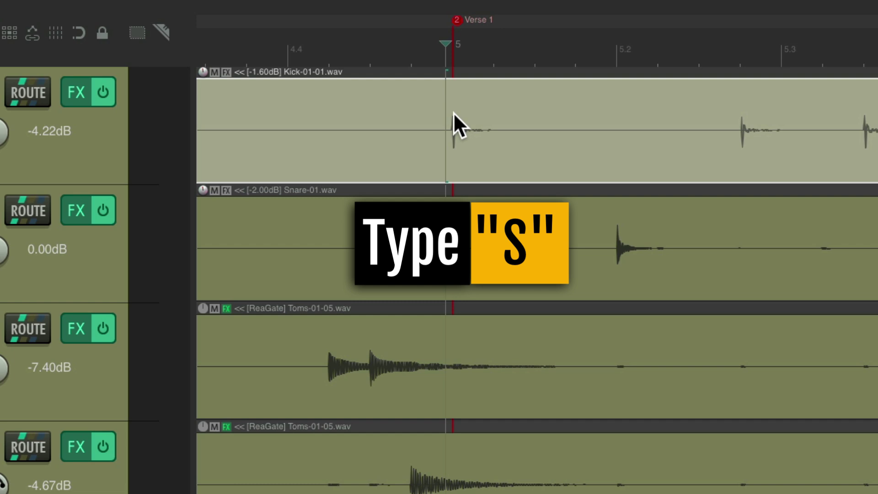
key(s)
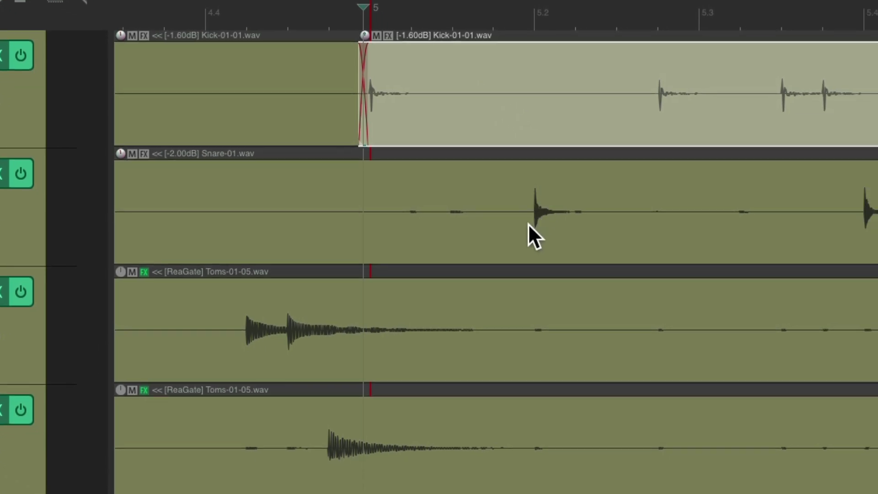
click(529, 223)
key(s)
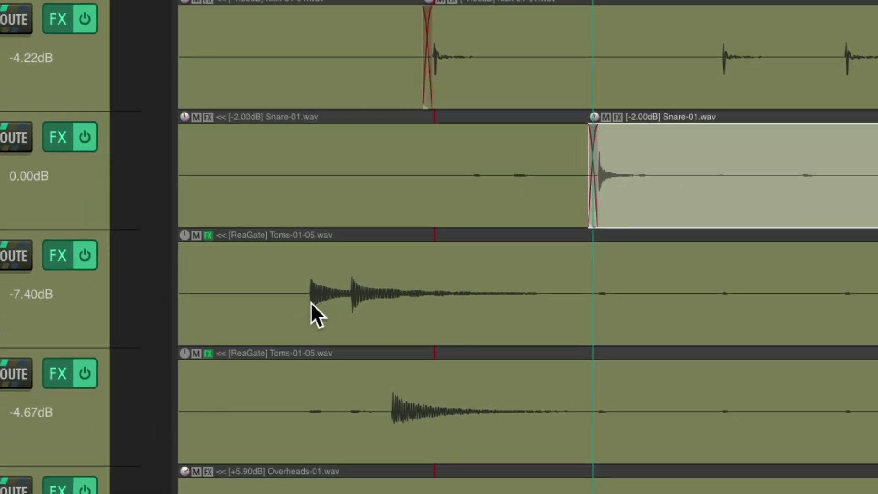
click(304, 311)
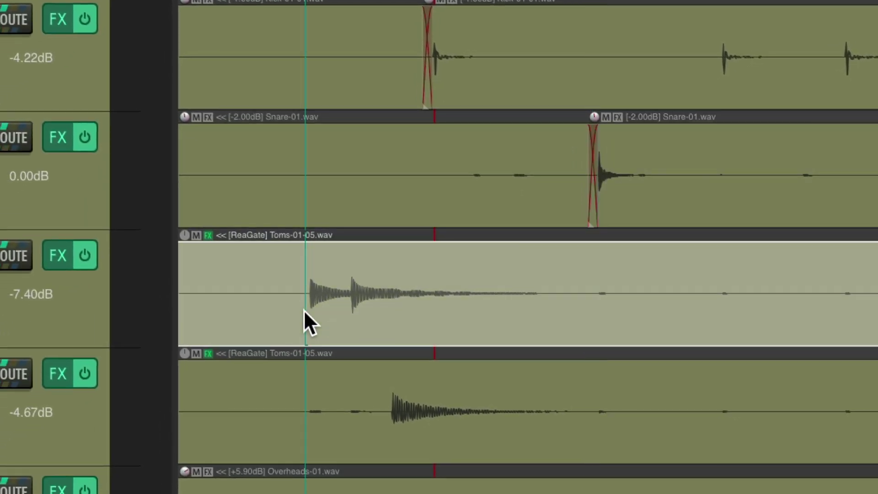
key(s)
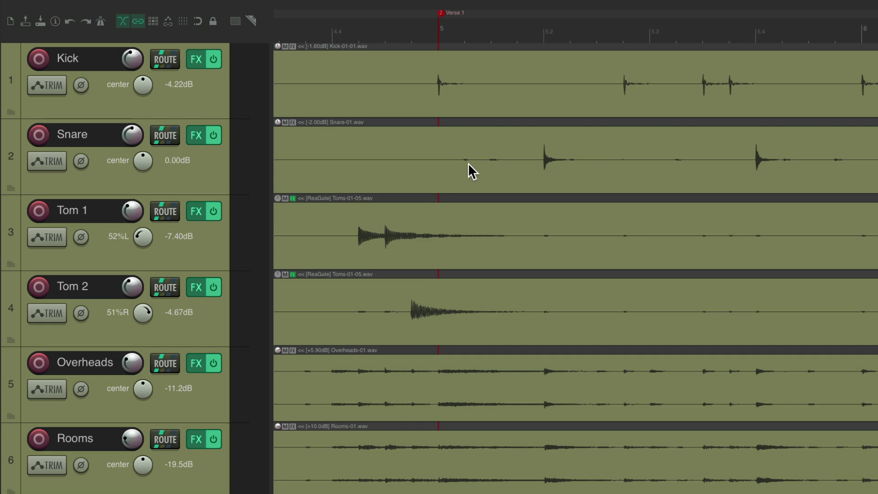
Step: Map S to 'Split item under mouse cursor (select right)', overriding its existing assignment
key(shift+slash)
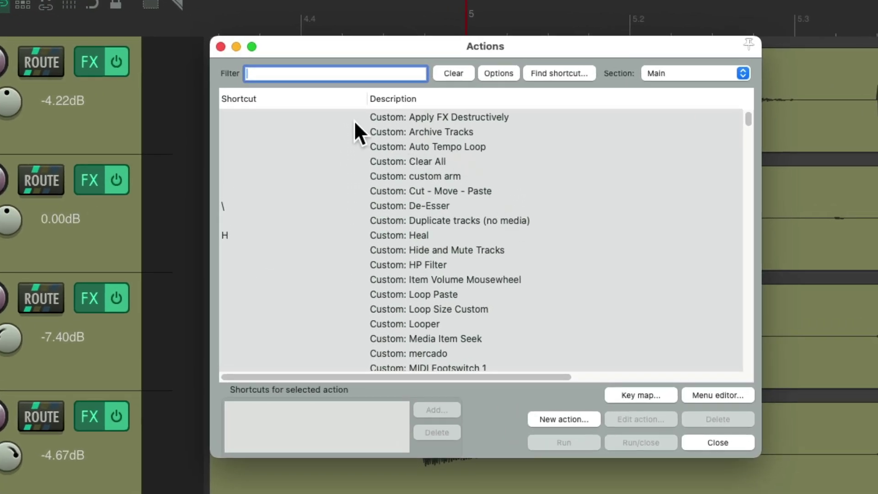
text(split)
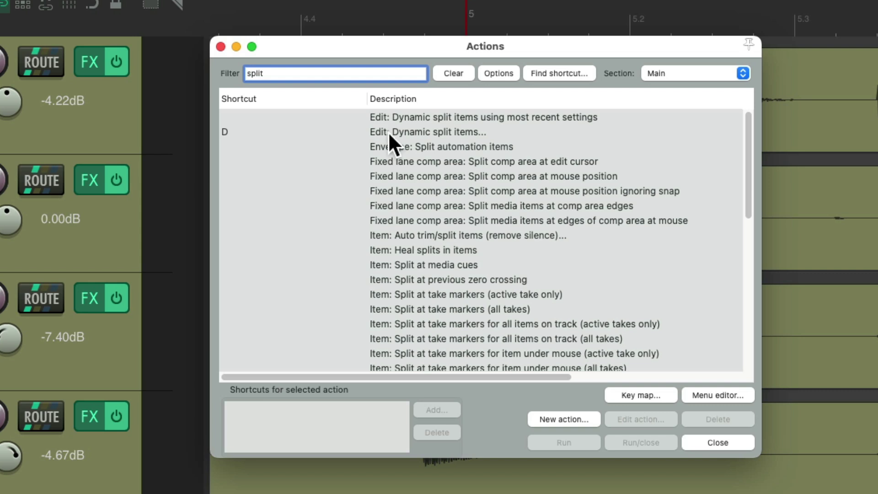
scroll(486, 238, down, 2)
scroll(485, 237, down, 10)
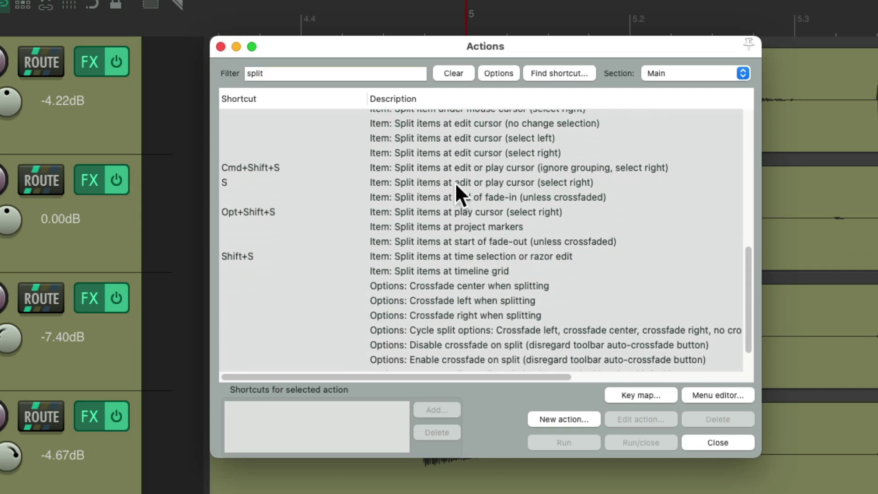
click(453, 183)
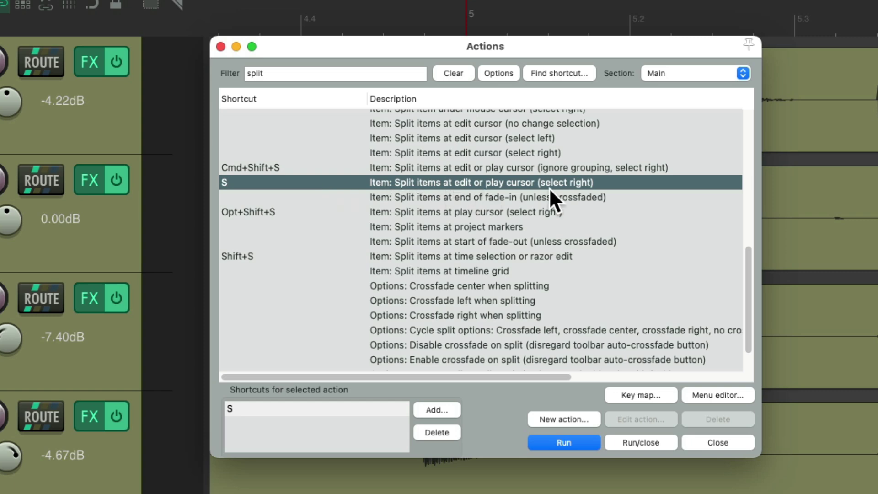
scroll(549, 188, up, 5)
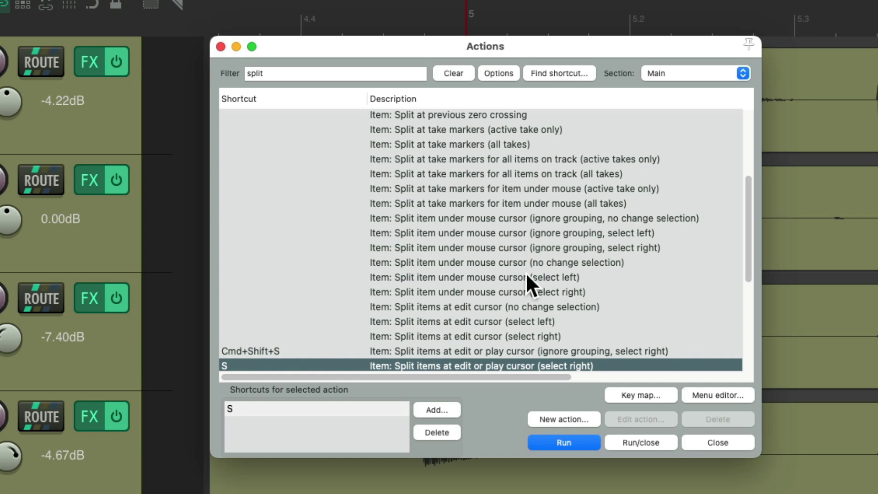
click(511, 295)
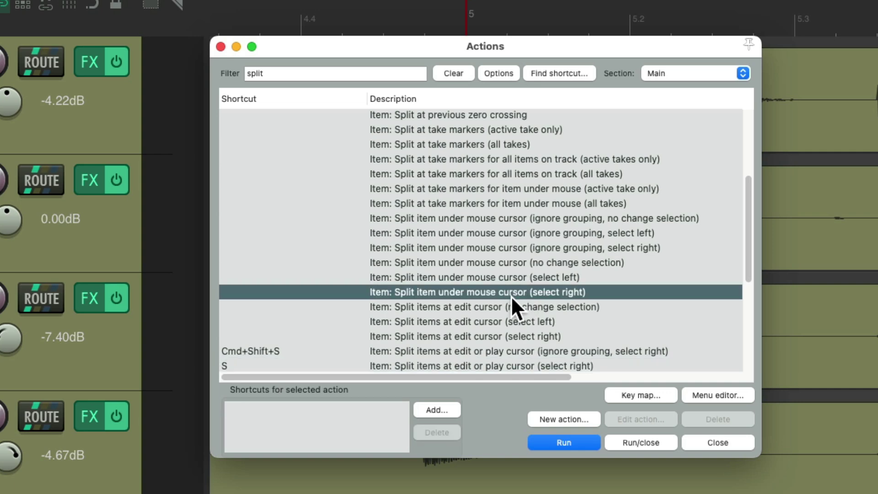
click(444, 408)
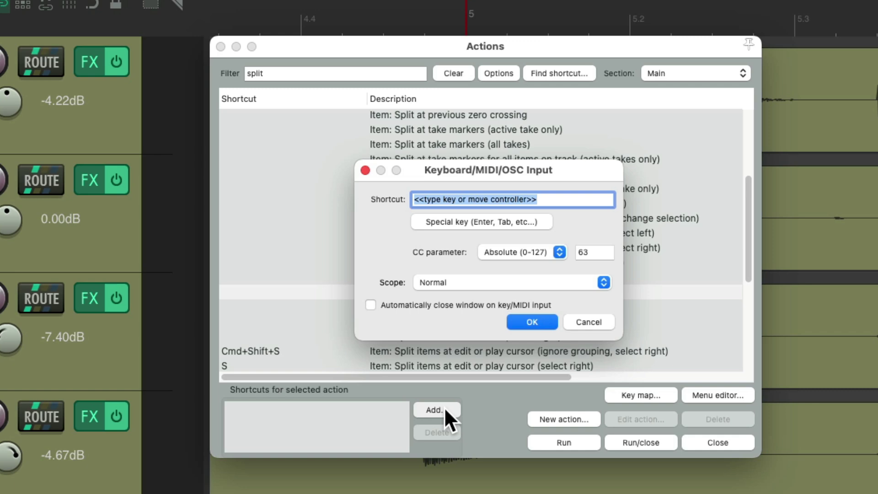
key(s)
key(Return)
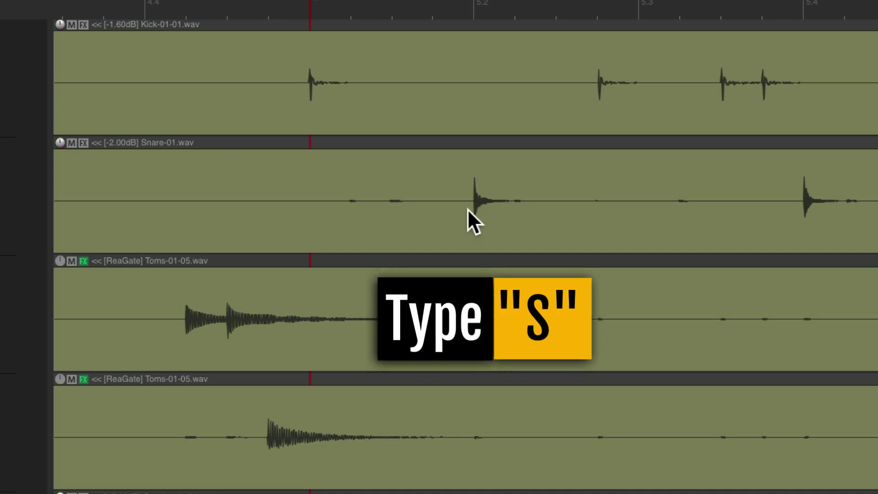
Step: Split the snare item at two hits and the kick at bar 5 and its next hit
key(s)
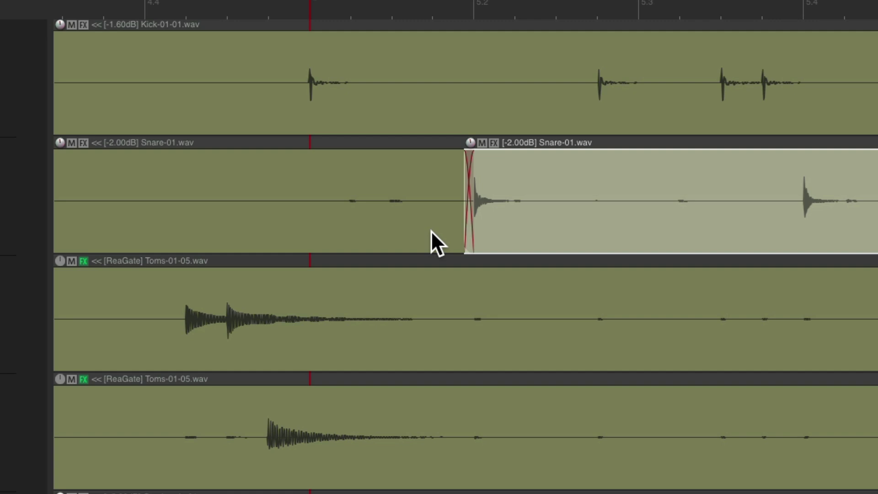
key(s)
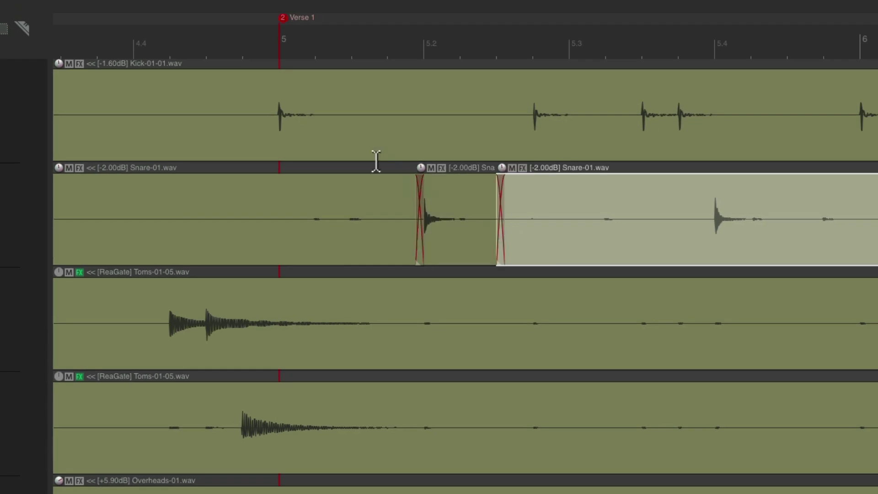
key(s)
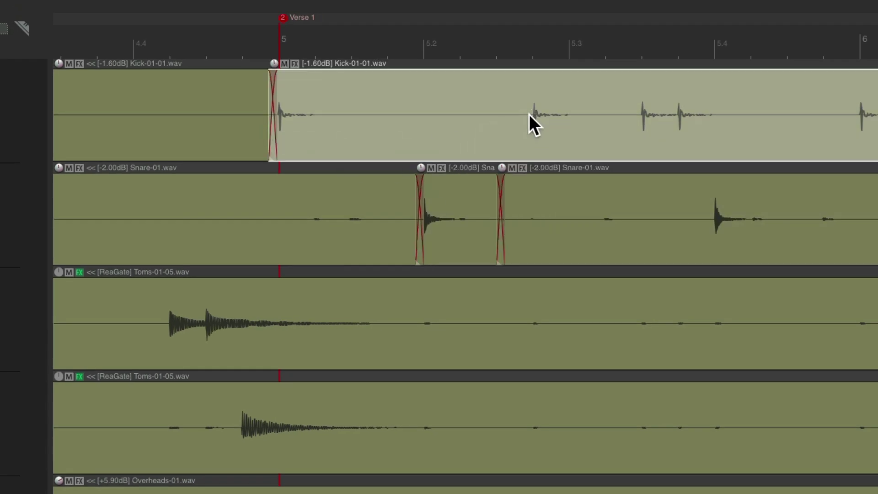
key(s)
key(s)
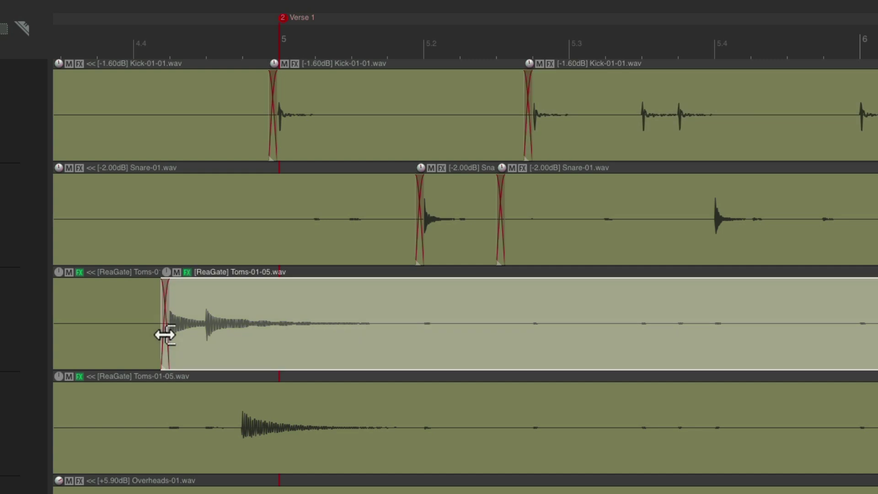
Step: Assign S to the 'Split item under mouse cursor (no change selection)' action
key(question)
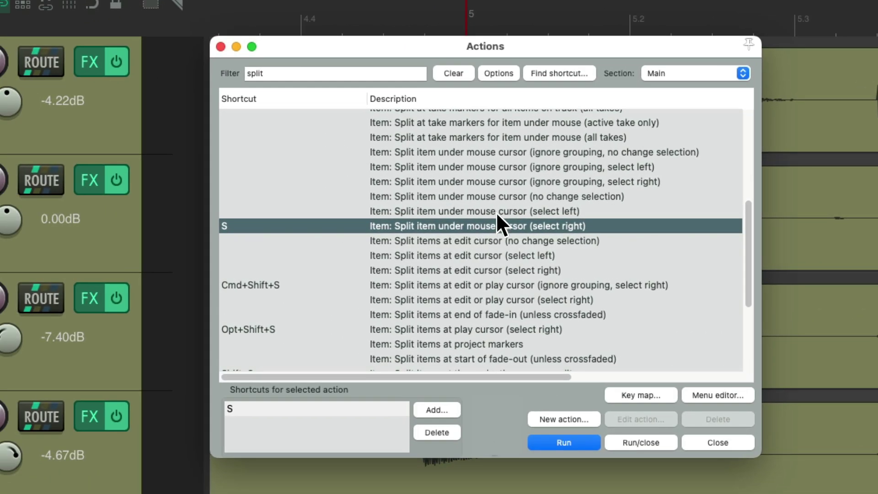
click(546, 211)
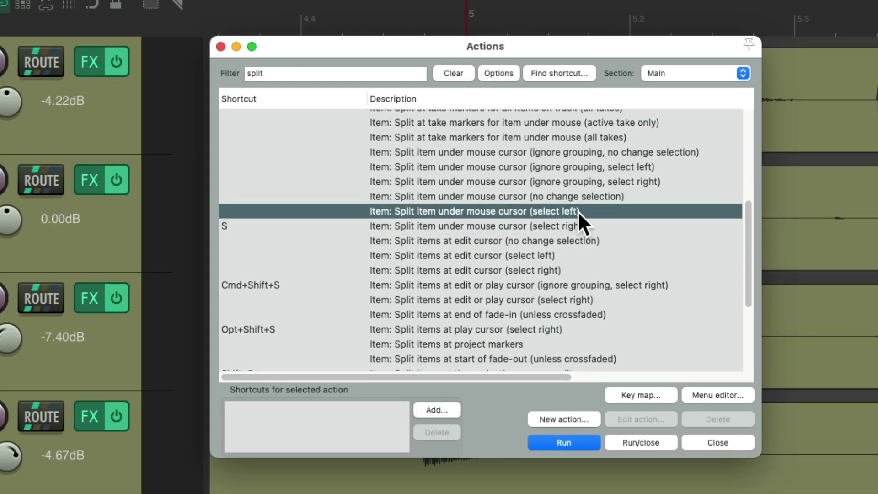
click(565, 197)
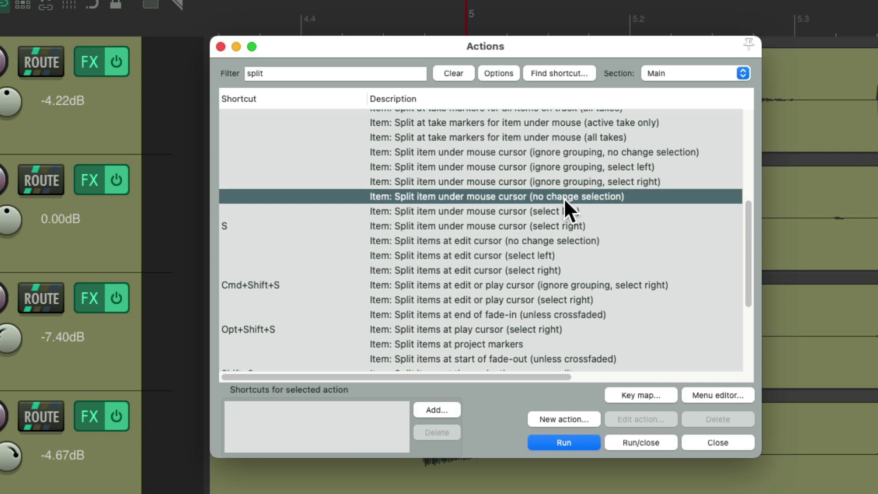
click(435, 407)
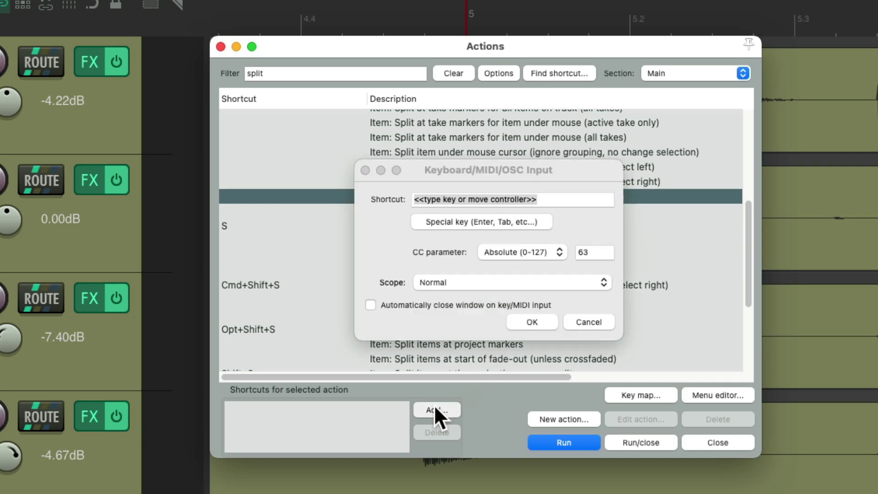
key(s)
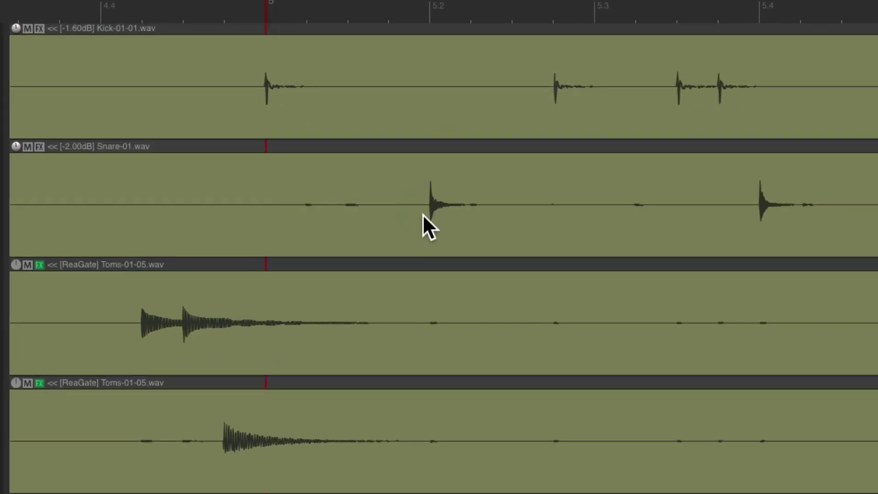
Step: Split the snare, the kick at two hits and the first tom before their hits, then reopen Actions
key(s)
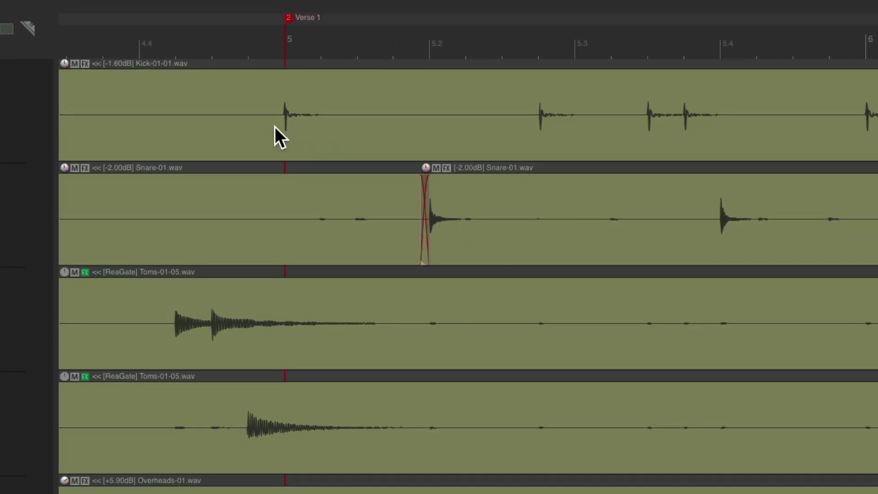
key(s)
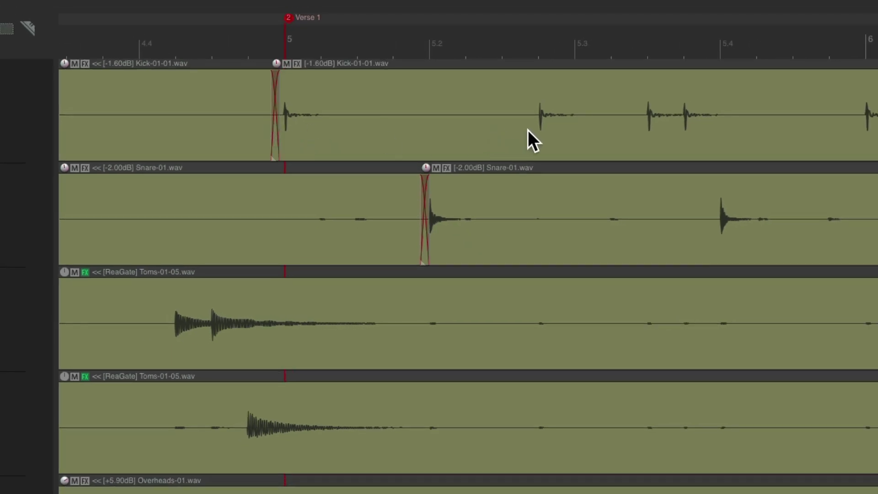
key(s)
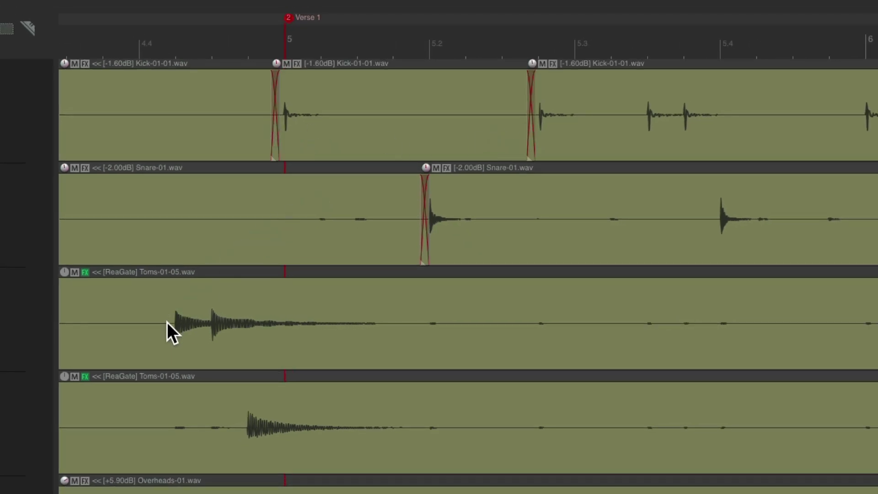
key(s)
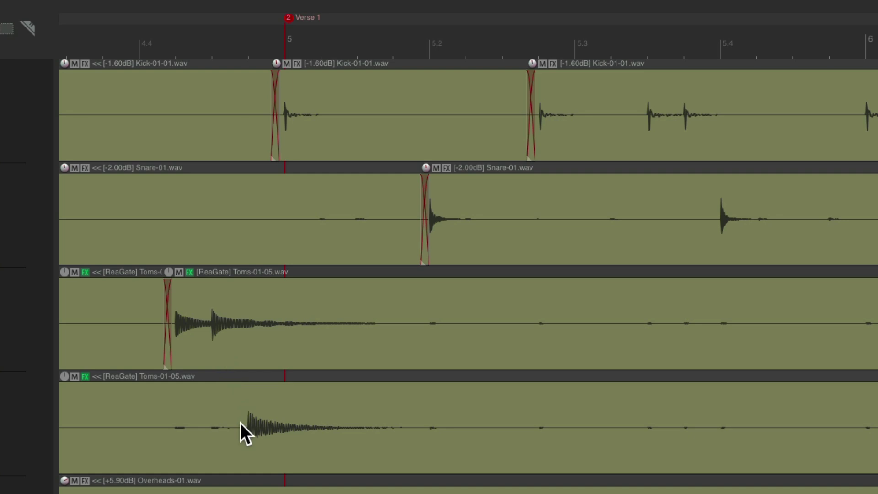
key(s)
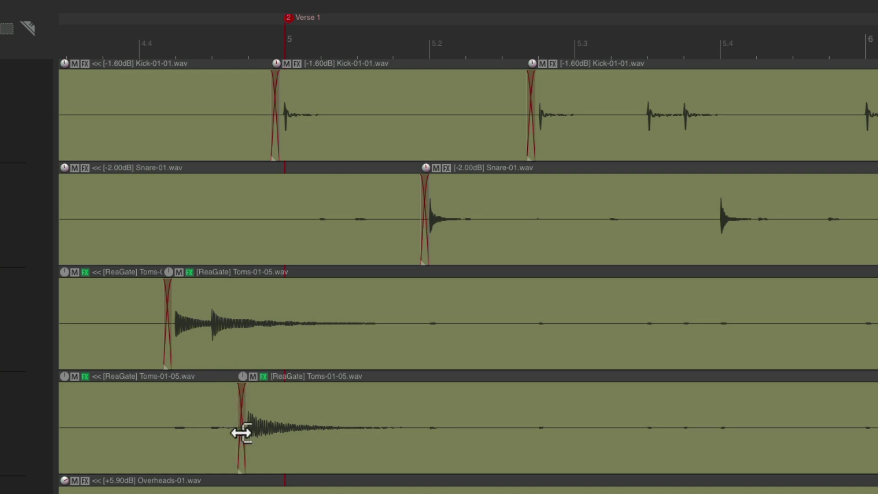
key(shift+slash)
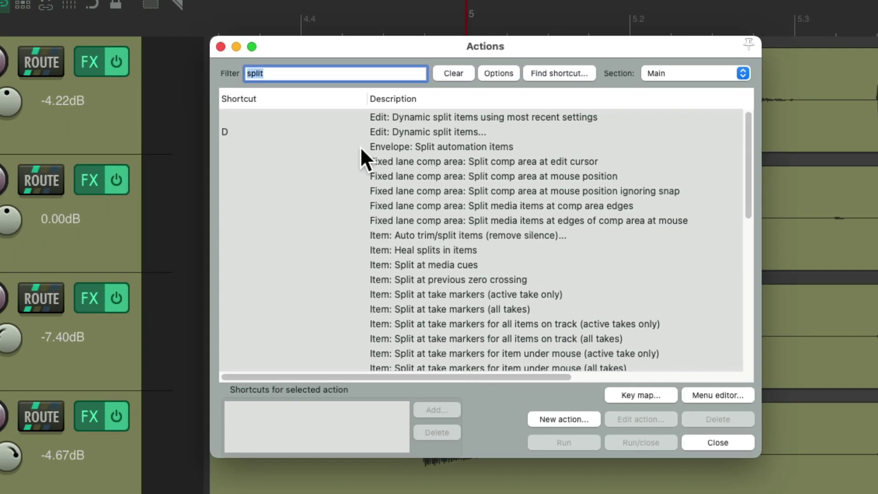
Step: Filter actions for 'under mouse' and assign A to trimming the left edge of the item under mouse
text(under mouse)
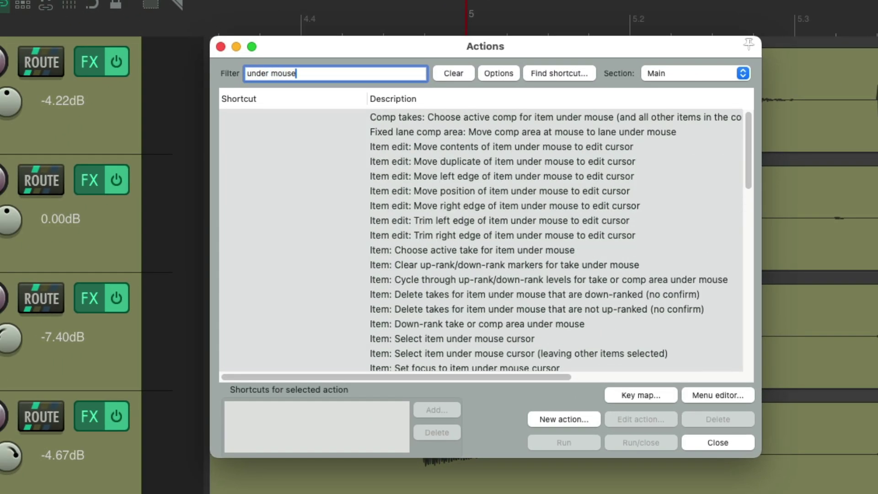
scroll(469, 183, down, 6)
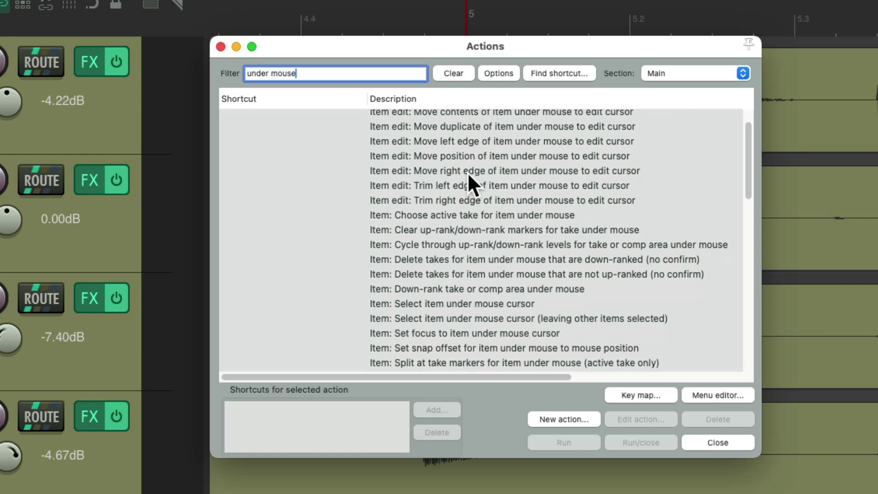
scroll(468, 173, down, 7)
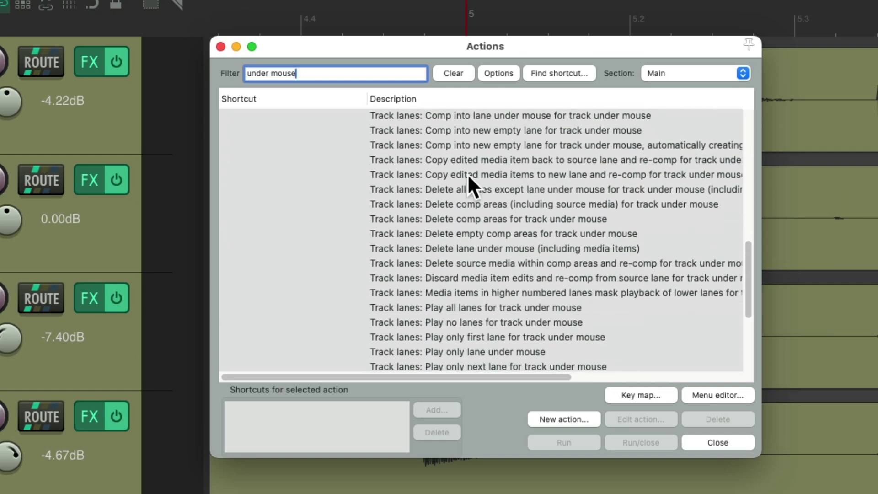
scroll(468, 174, down, 1)
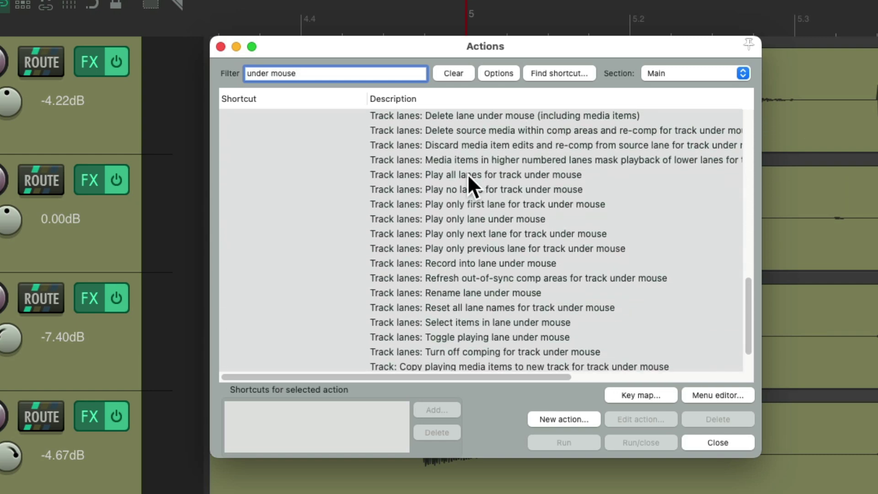
scroll(467, 174, down, 2)
scroll(467, 174, up, 14)
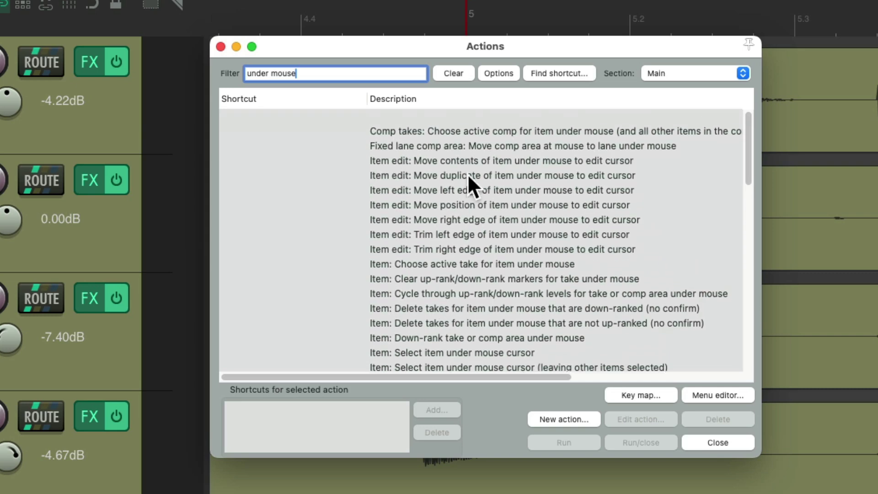
click(483, 220)
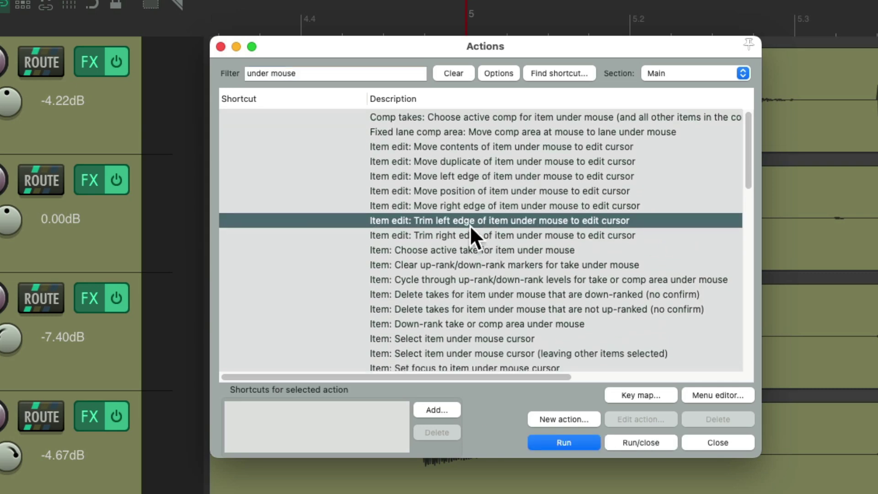
click(503, 235)
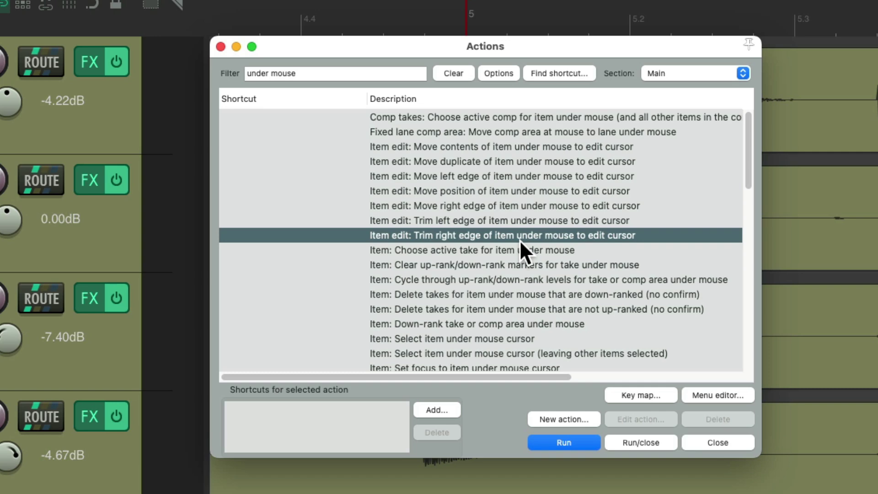
click(510, 224)
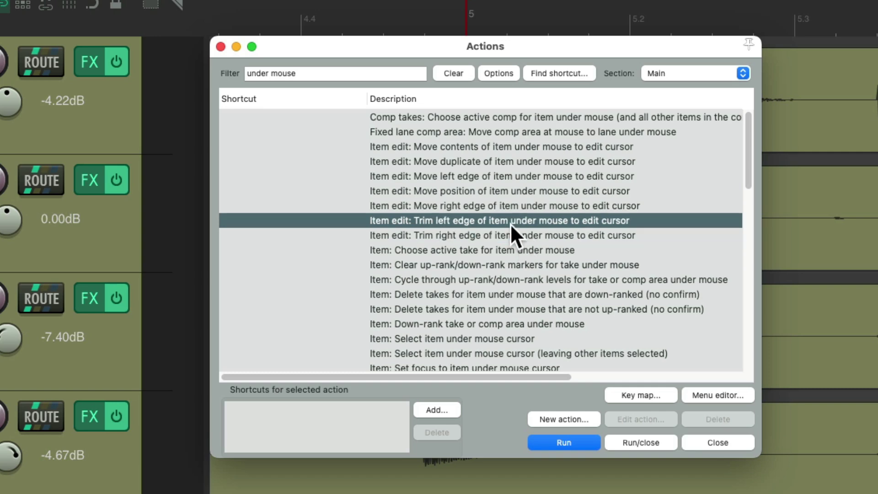
click(437, 409)
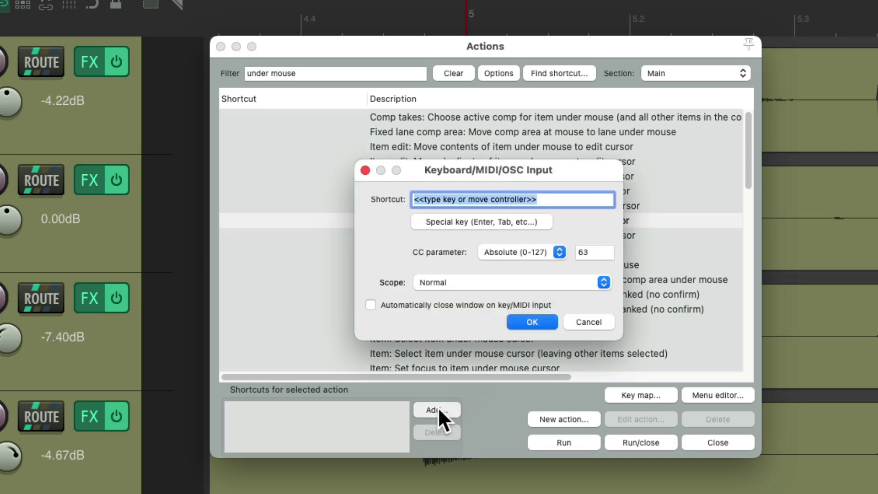
key(a)
key(Return)
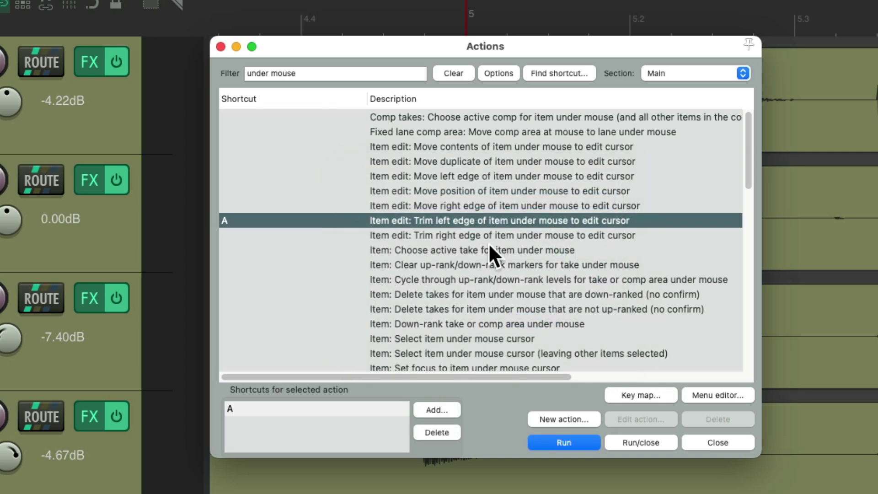
Step: Assign B to trimming the right edge of the item under mouse and close the Actions list
click(492, 234)
click(446, 410)
key(b)
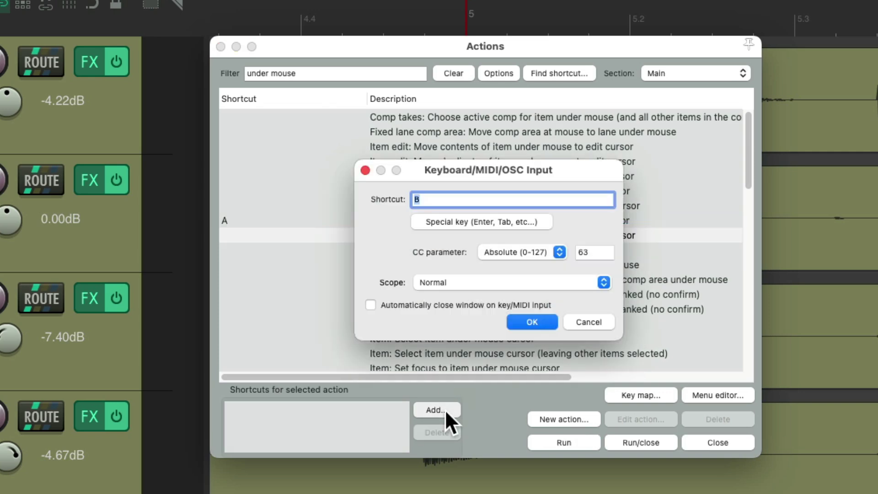
key(Return)
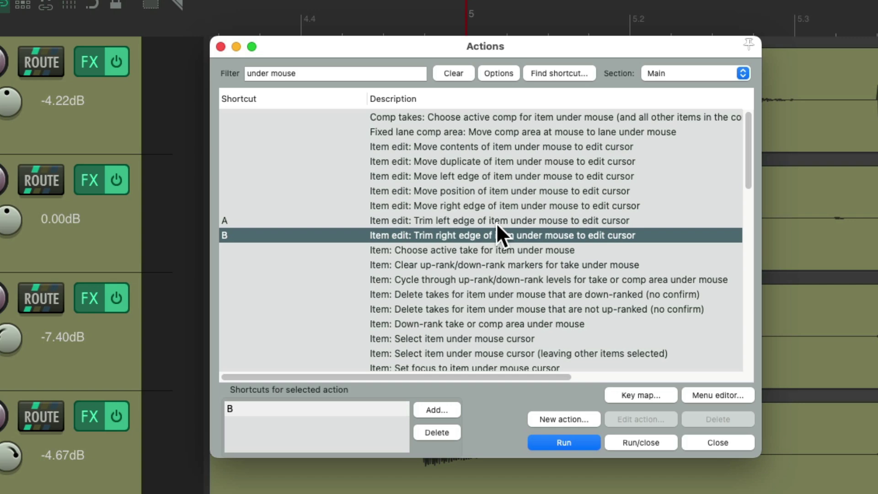
key(Escape)
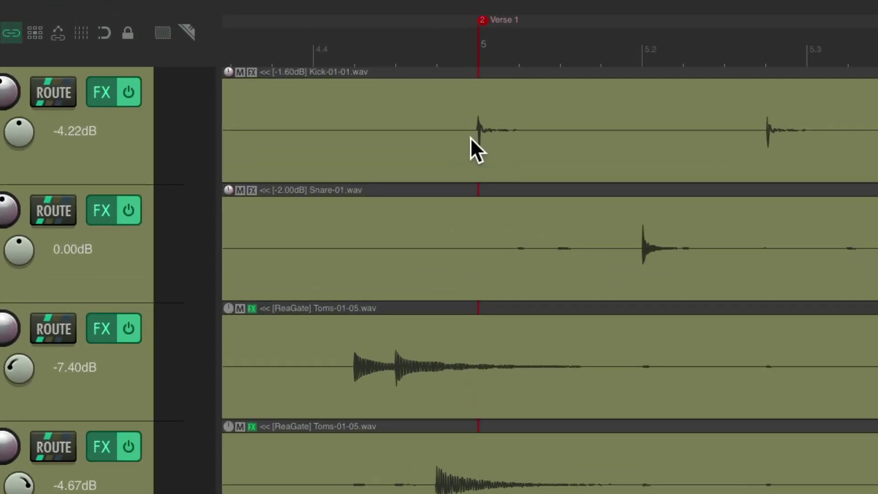
Step: Trim the Kick item's start and end around its single hit at bar 5
click(472, 138)
key(shift+t)
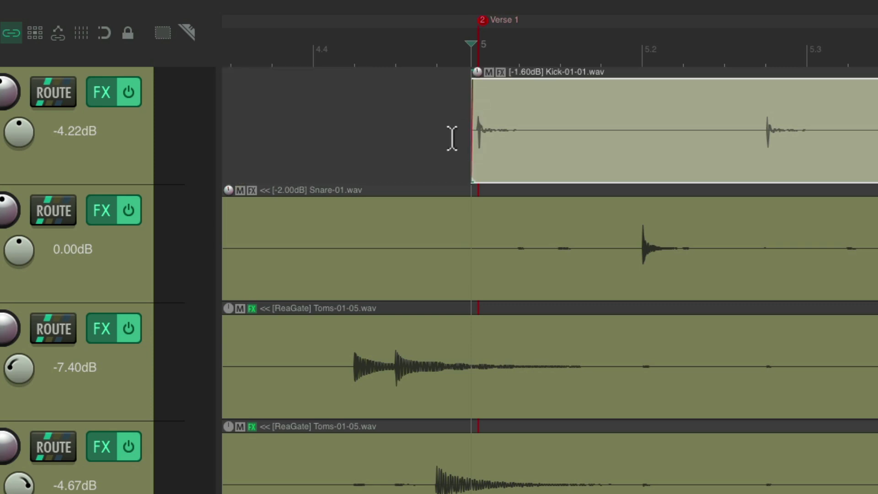
click(545, 151)
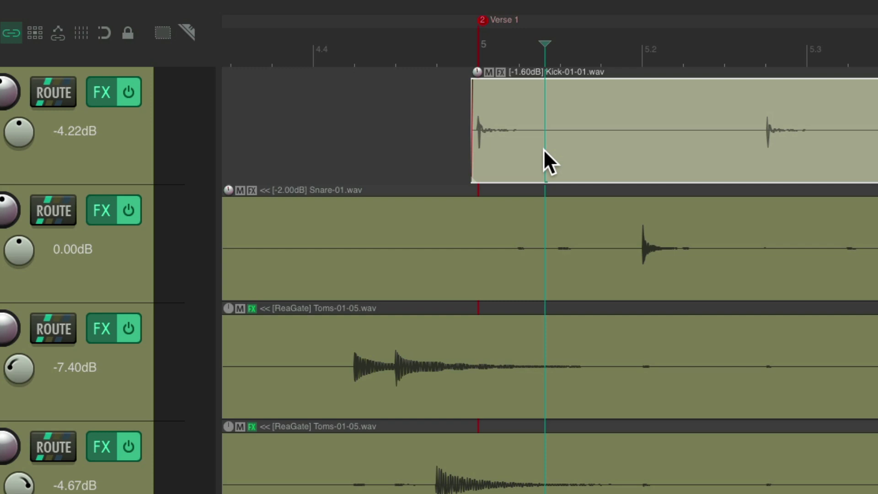
key(s)
key(Delete)
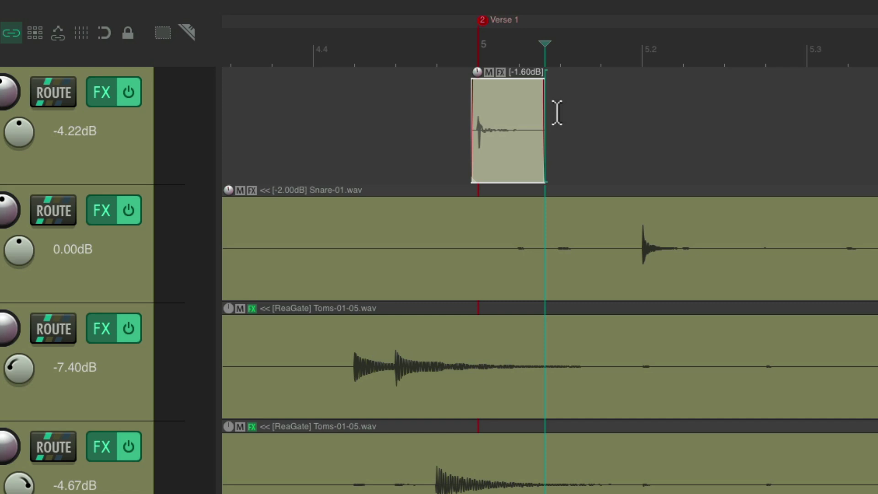
key(shift+slash)
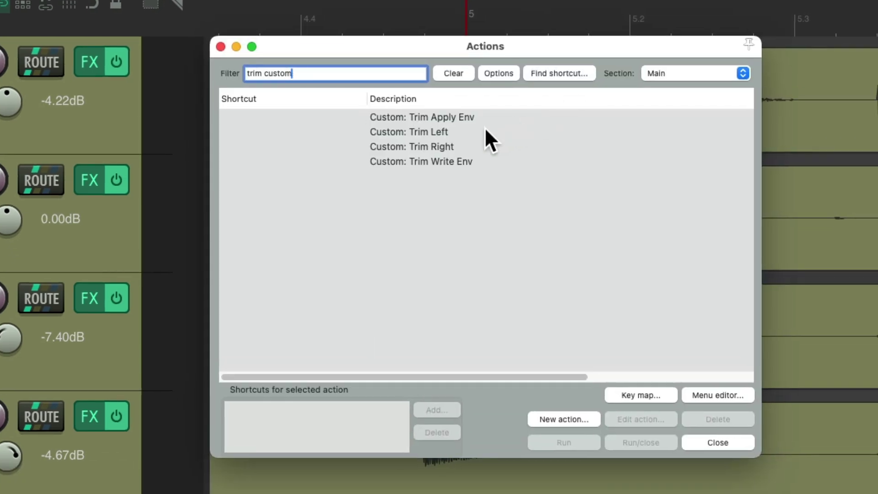
Step: Review Custom: Trim Left's steps: move edit cursor to mouse, then trim left edge
click(485, 132)
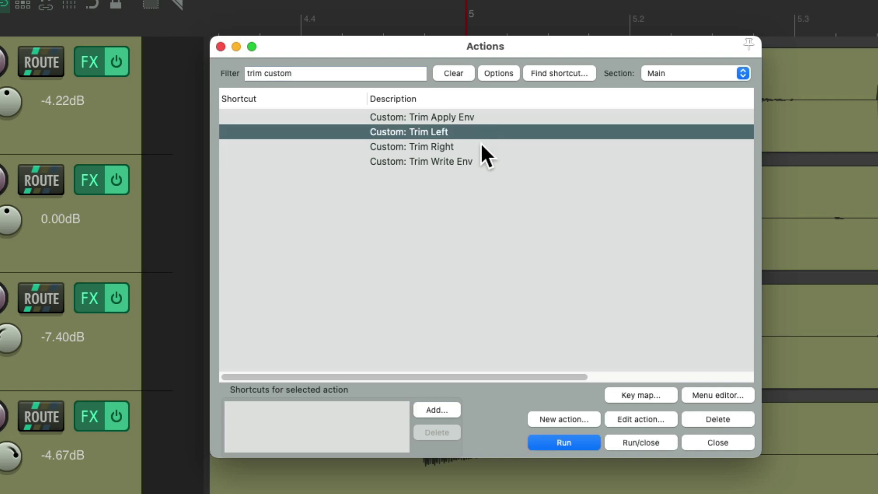
click(482, 145)
click(480, 132)
click(629, 419)
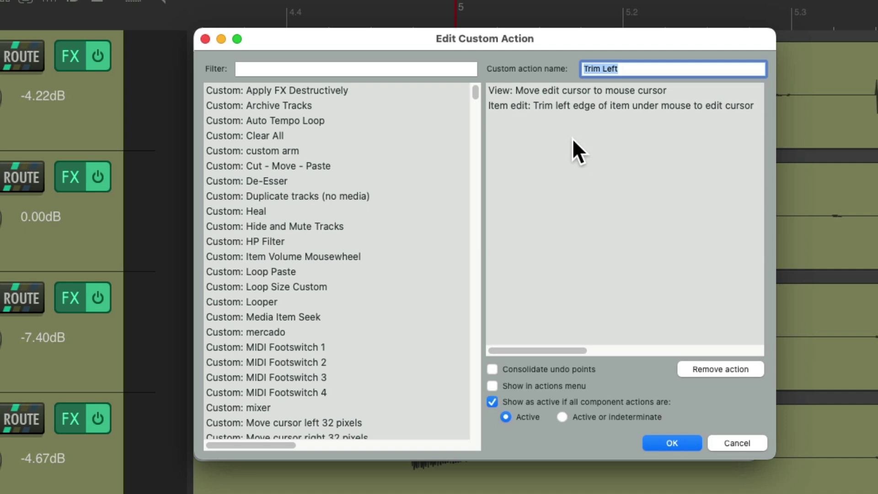
click(596, 92)
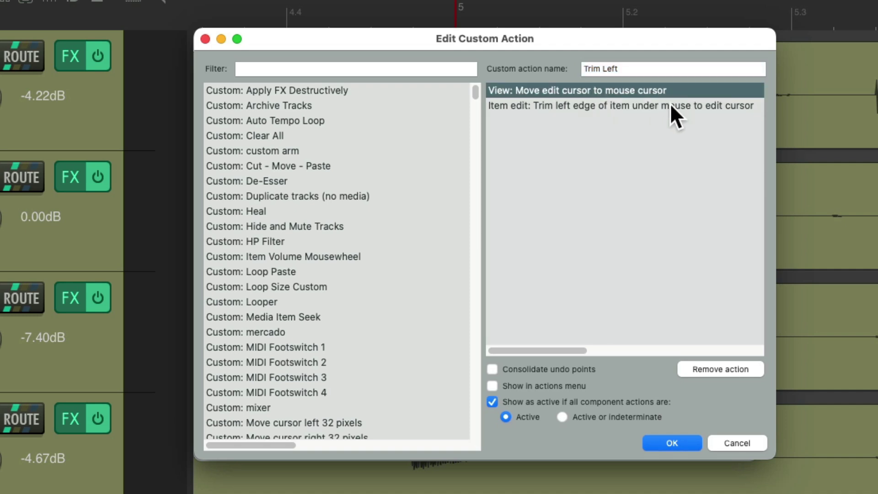
click(650, 108)
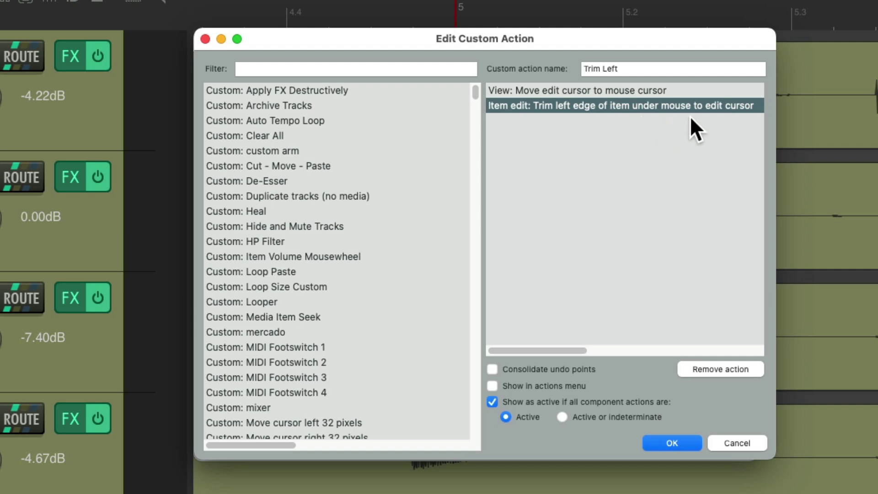
click(729, 440)
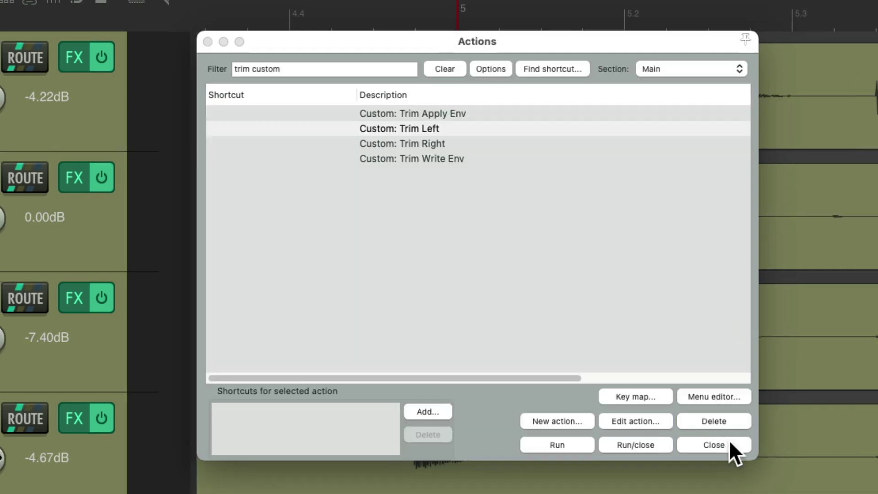
Step: Assign shortcut A to Custom: Trim Left
click(471, 133)
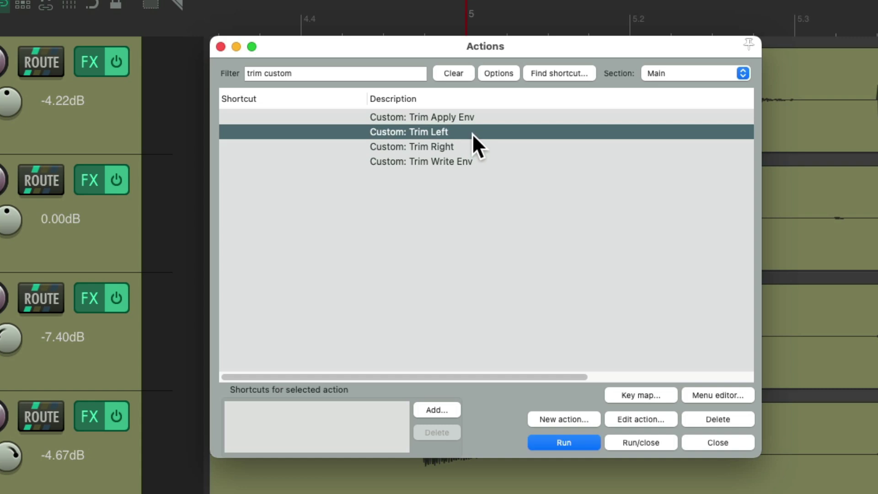
click(435, 409)
key(a)
key(Return)
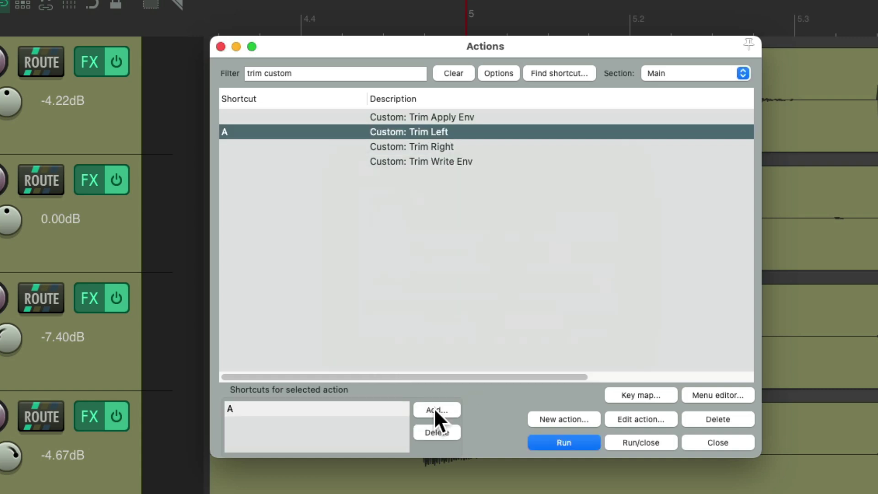
Step: Assign shortcut B to Custom: Trim Right and close the Actions window
click(469, 147)
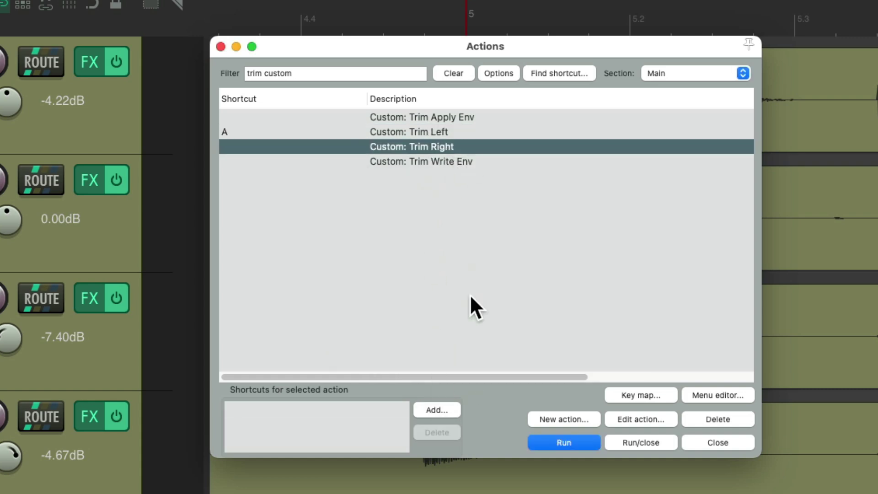
click(445, 409)
key(b)
key(Return)
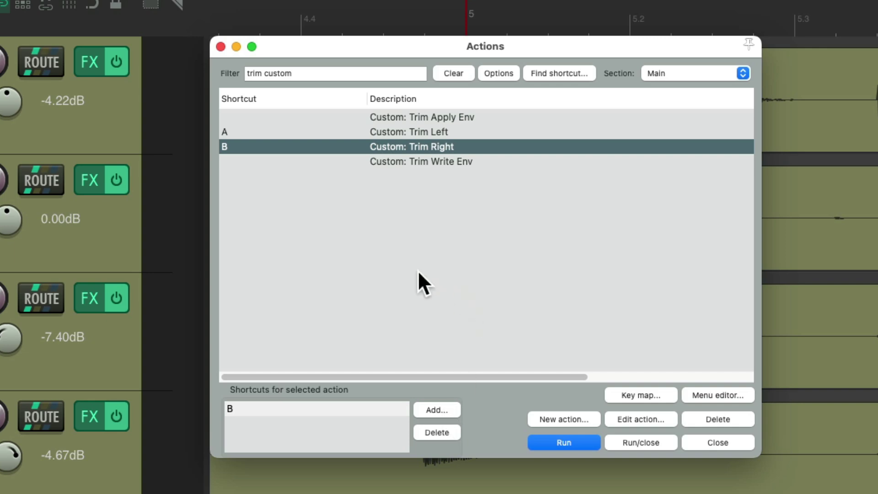
key(Escape)
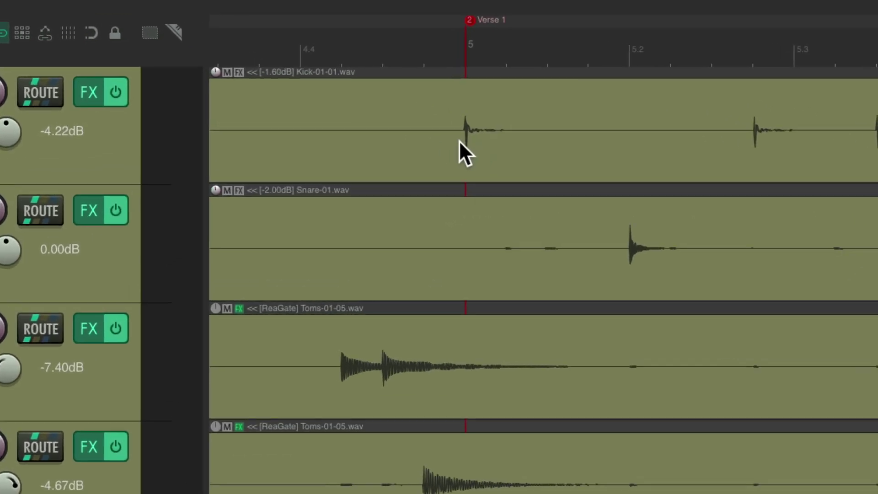
Step: Trim the Kick and Snare items tightly around a single hit each
key([)
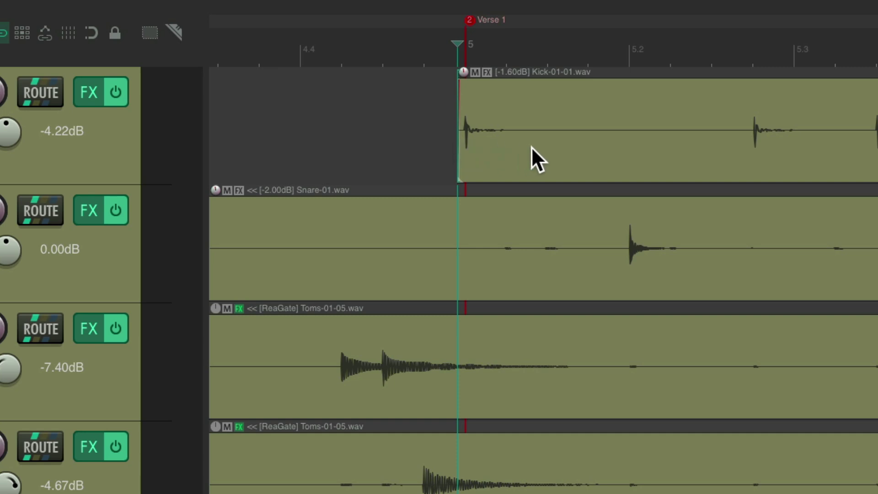
key(])
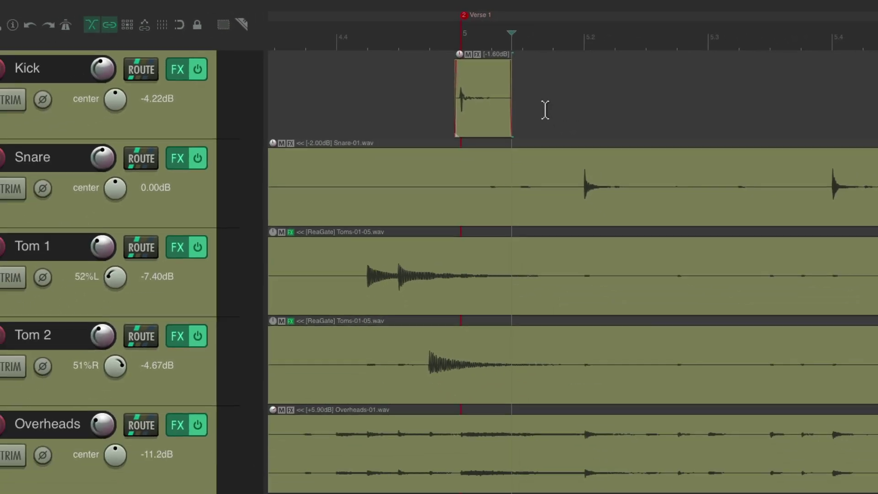
click(575, 197)
key([)
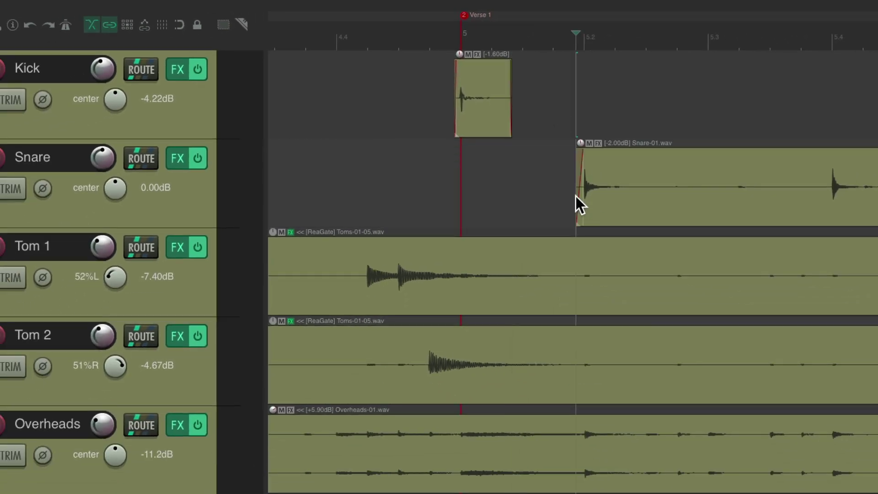
click(632, 196)
key(])
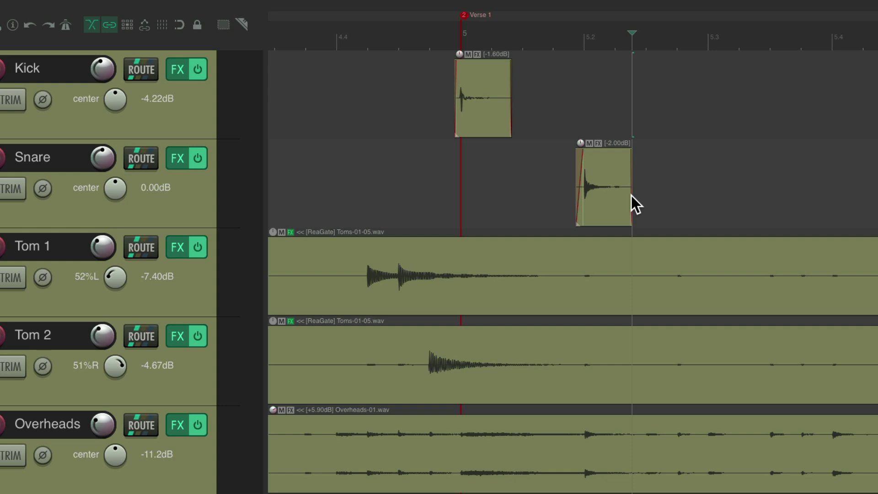
Step: Trim Tom 1 and Tom 2 from just before their hits to after their decay
click(359, 283)
key([)
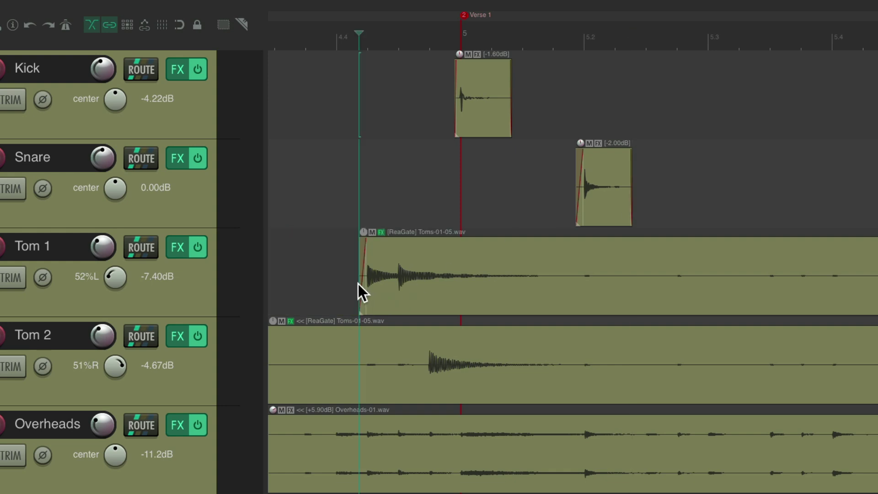
click(558, 286)
key(])
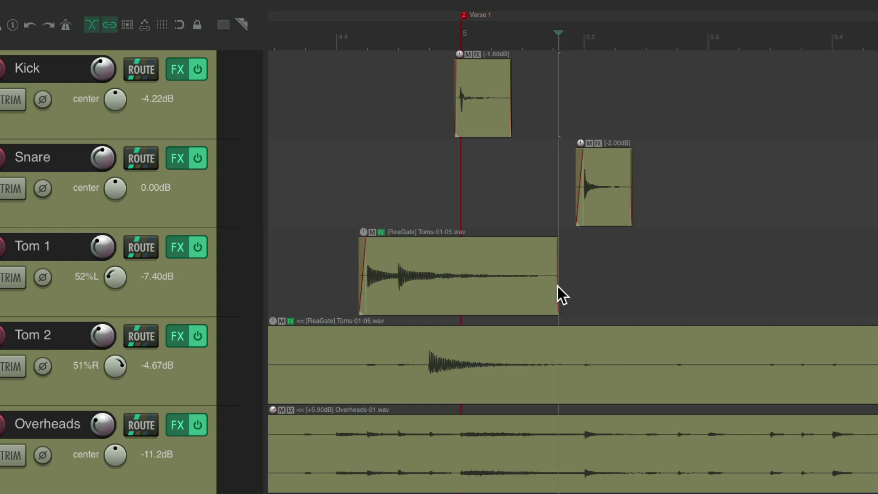
click(423, 373)
key([)
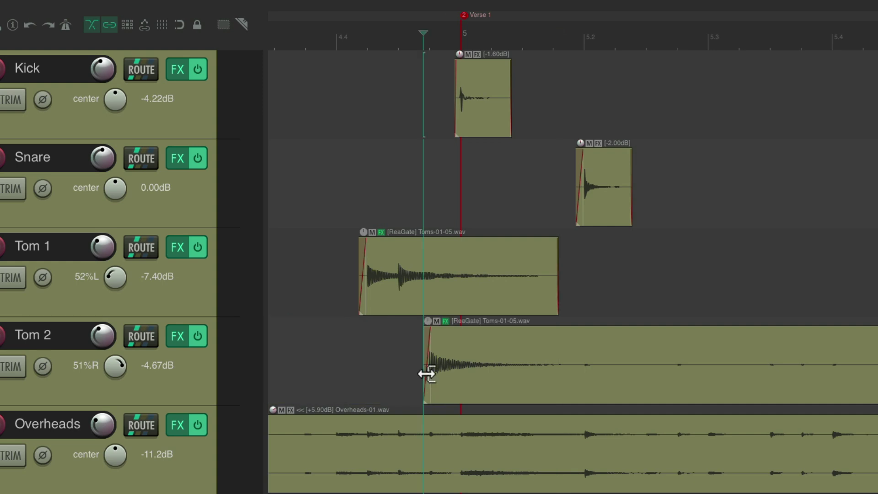
click(573, 375)
key(])
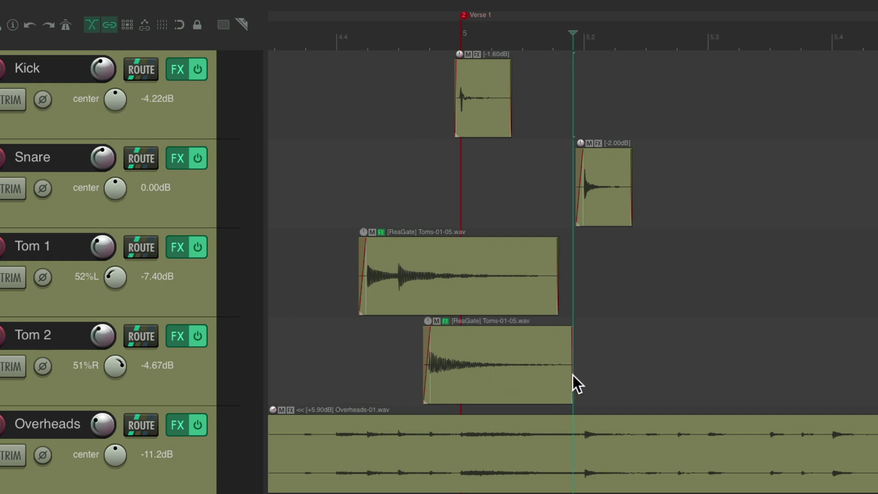